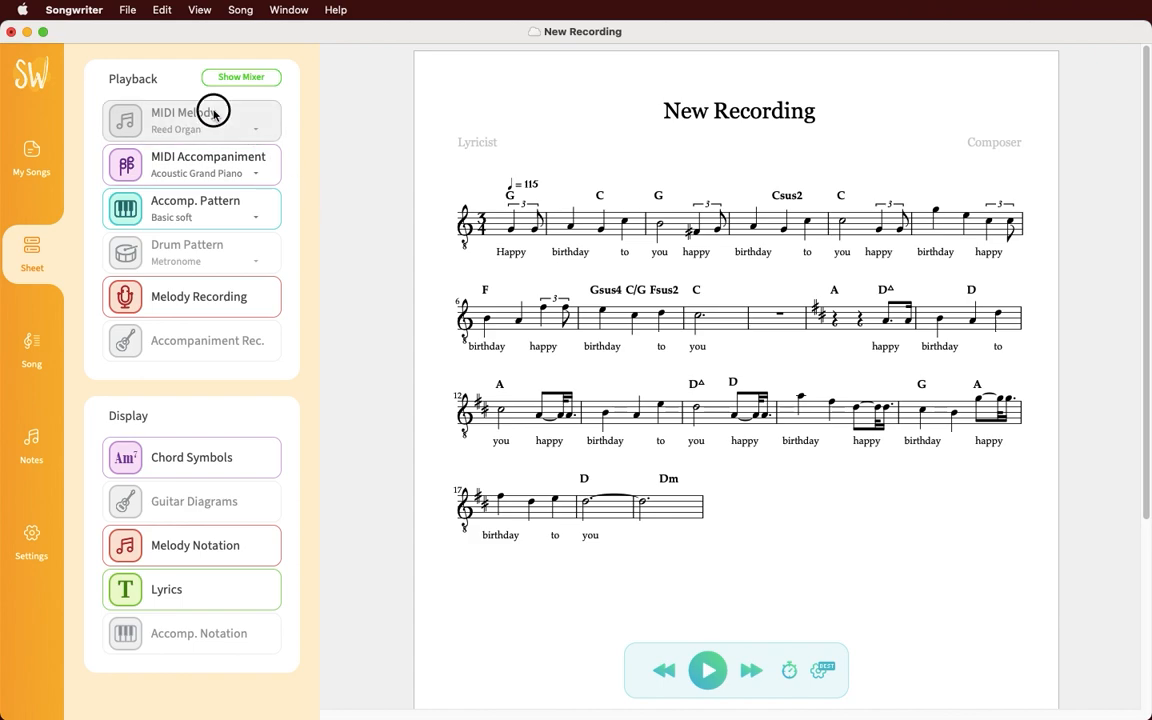
# Step: Turn on MIDI melody playback, switch off melody recording, and play the song from the start
pyautogui.click(210, 198)
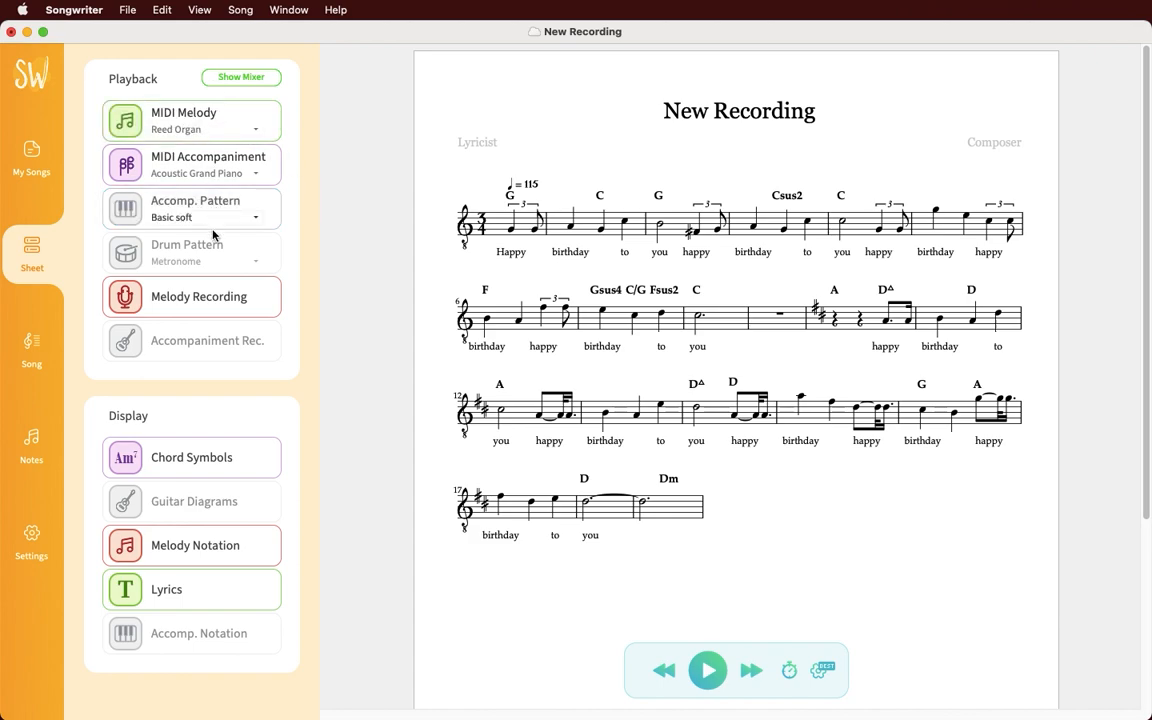
pyautogui.click(214, 298)
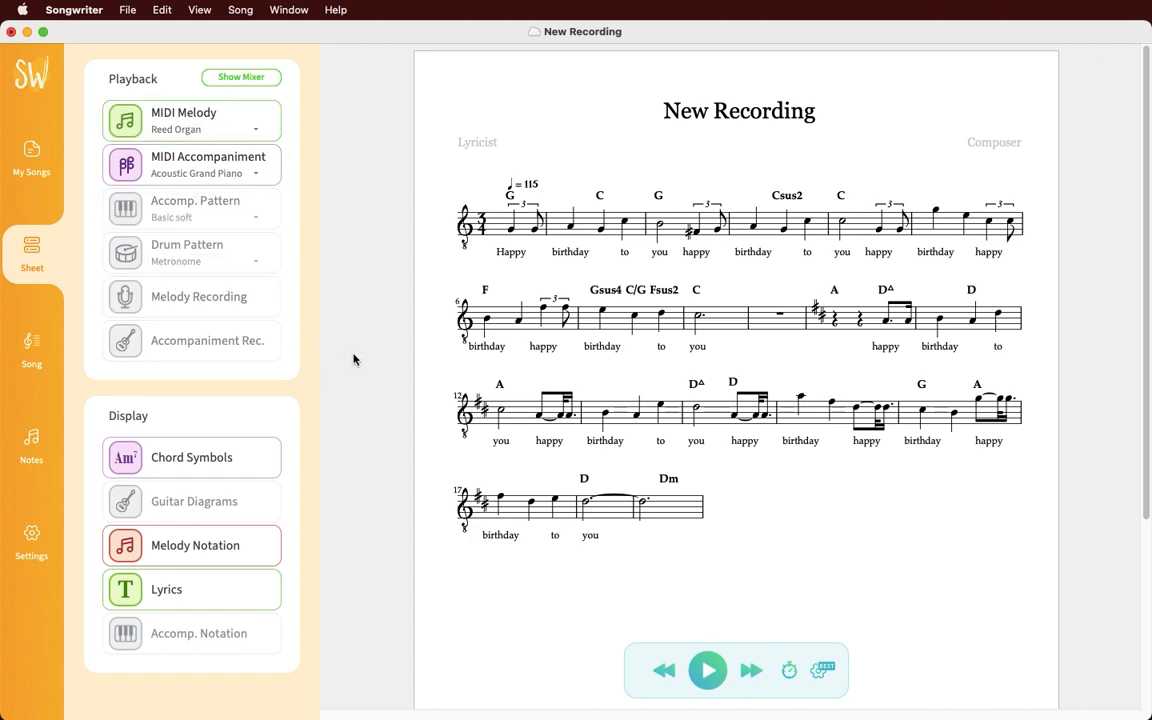
pyautogui.press('space')
pyautogui.press('space')
pyautogui.click(697, 230)
pyautogui.press('Up')
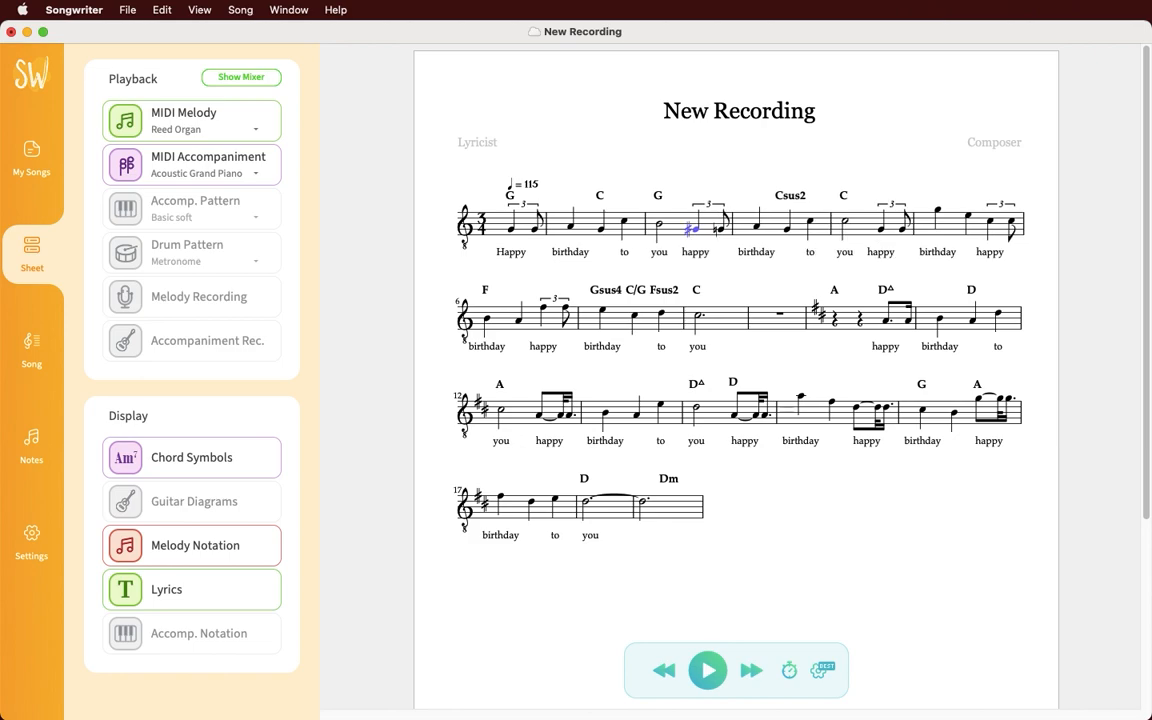
pyautogui.press('Down')
pyautogui.press('Down')
pyautogui.press('Up')
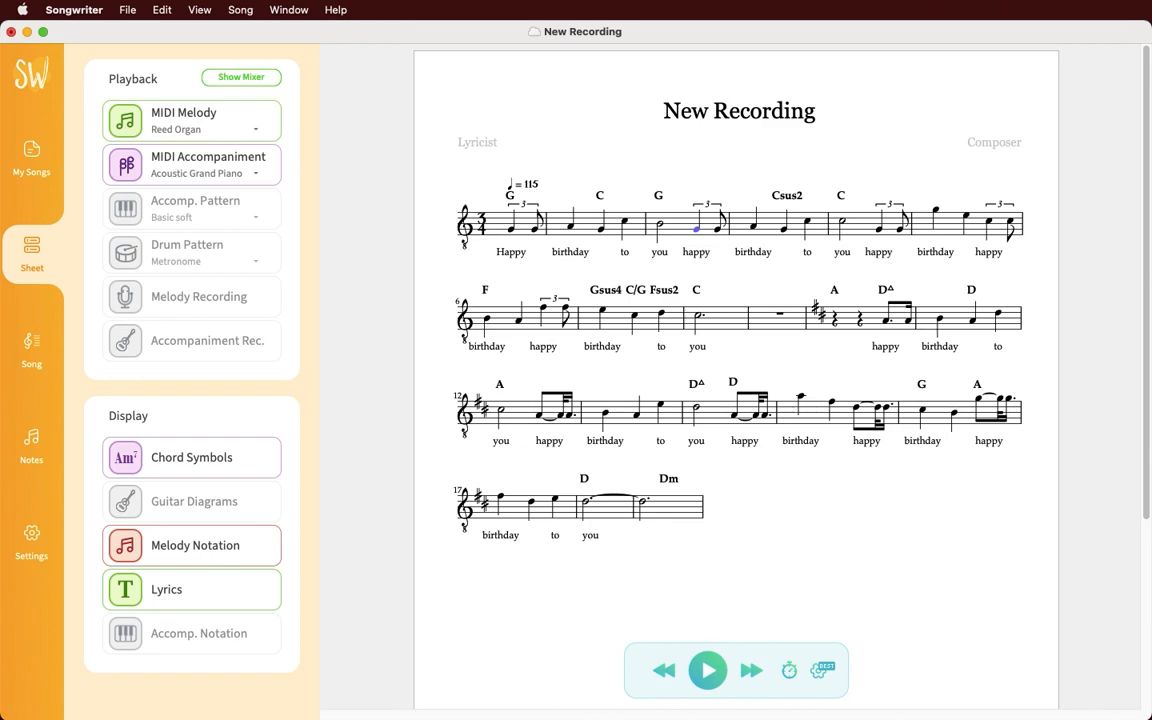
pyautogui.press('Right')
pyautogui.press('Right')
pyautogui.press('Right')
pyautogui.press('Right')
pyautogui.press('Right')
pyautogui.click(697, 229)
pyautogui.keyDown('super'); pyautogui.click(879, 229); pyautogui.keyUp('super')
pyautogui.press('super+a')
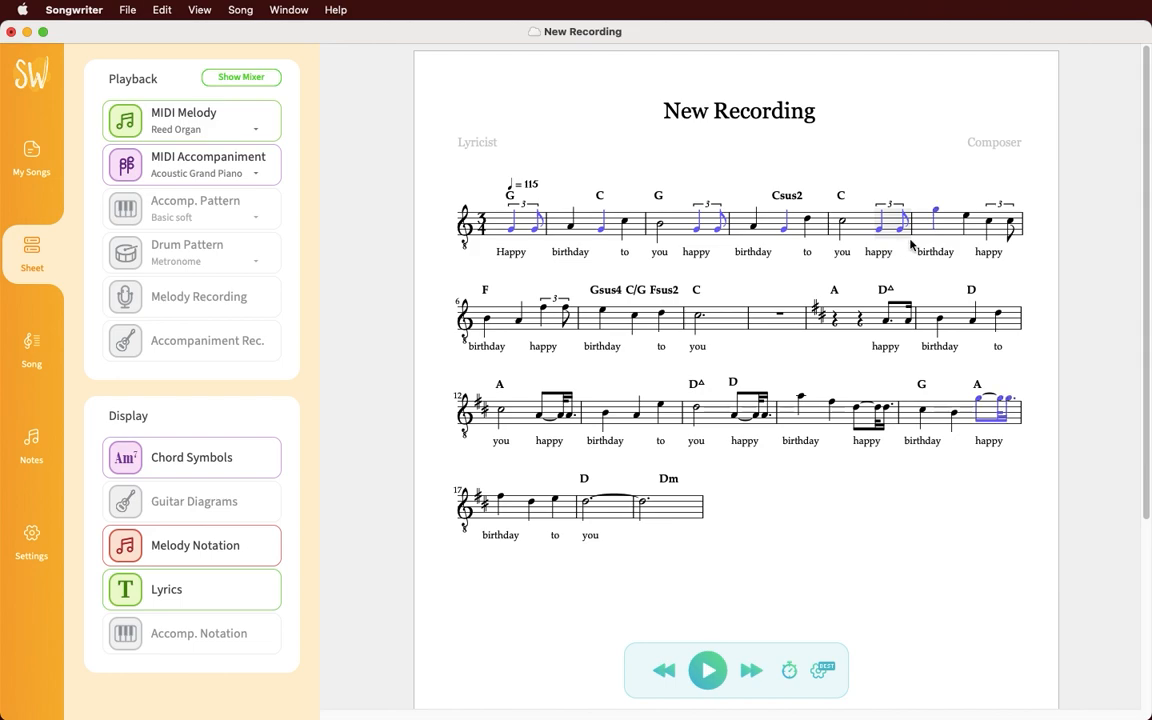
pyautogui.press('Up')
pyautogui.press('Down')
# Step: Nudge bar 12's first note to B-flat and back to A, then shorten the 'you' note to leave a rest
pyautogui.click(797, 261)
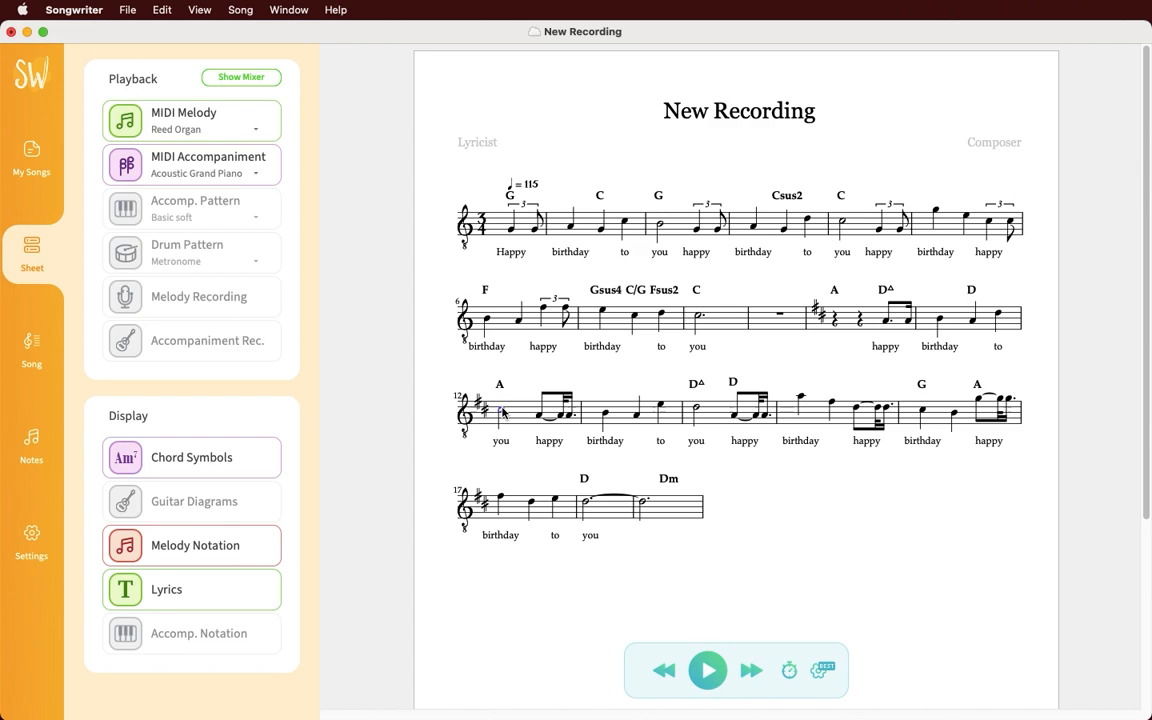
pyautogui.click(502, 410)
pyautogui.press('Up')
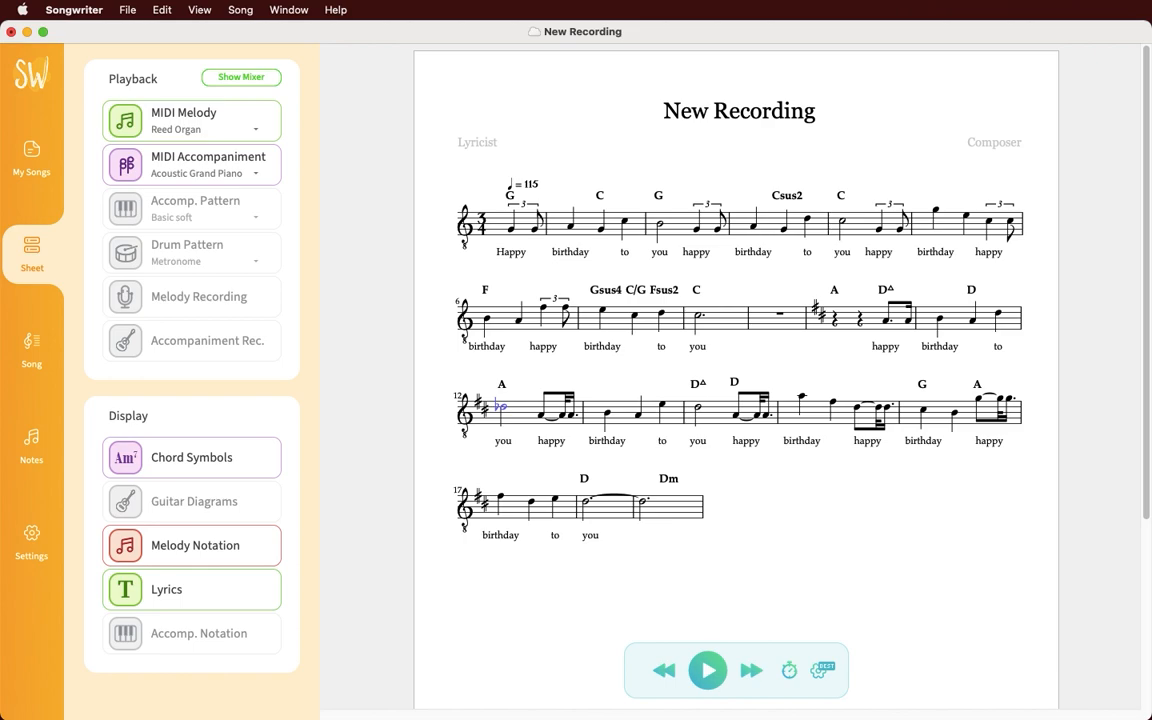
pyautogui.press('Down')
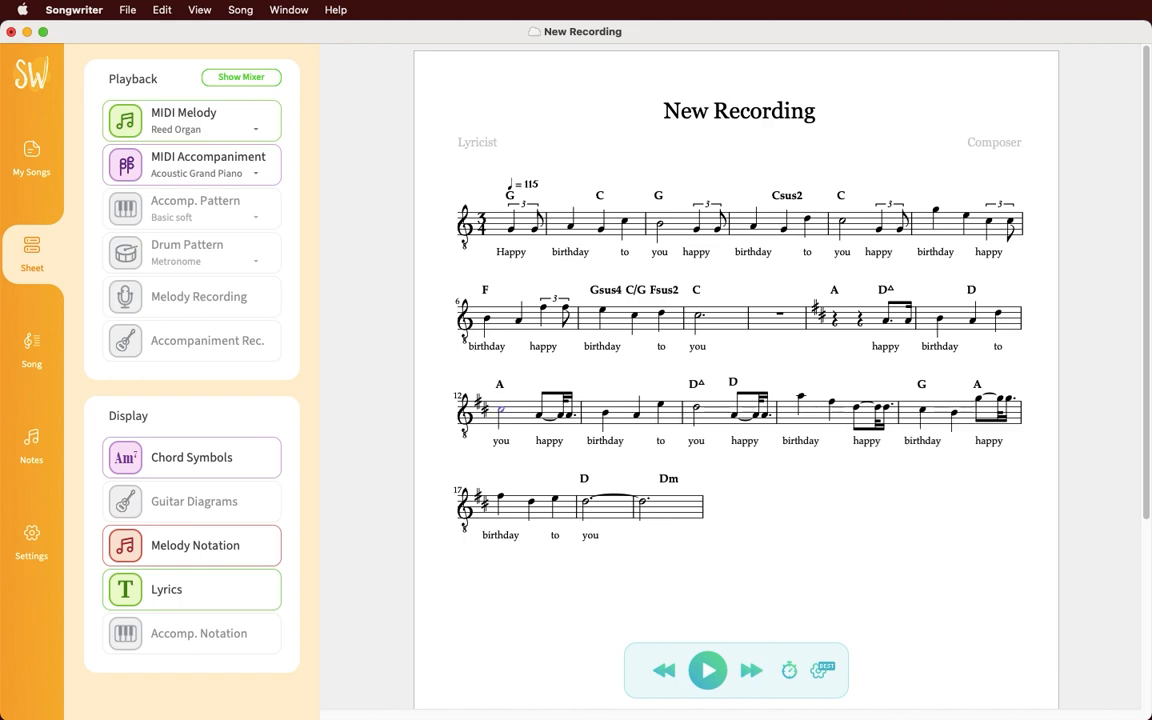
pyautogui.click(697, 318)
pyautogui.moveTo(697, 318); pyautogui.dragTo(660, 318)
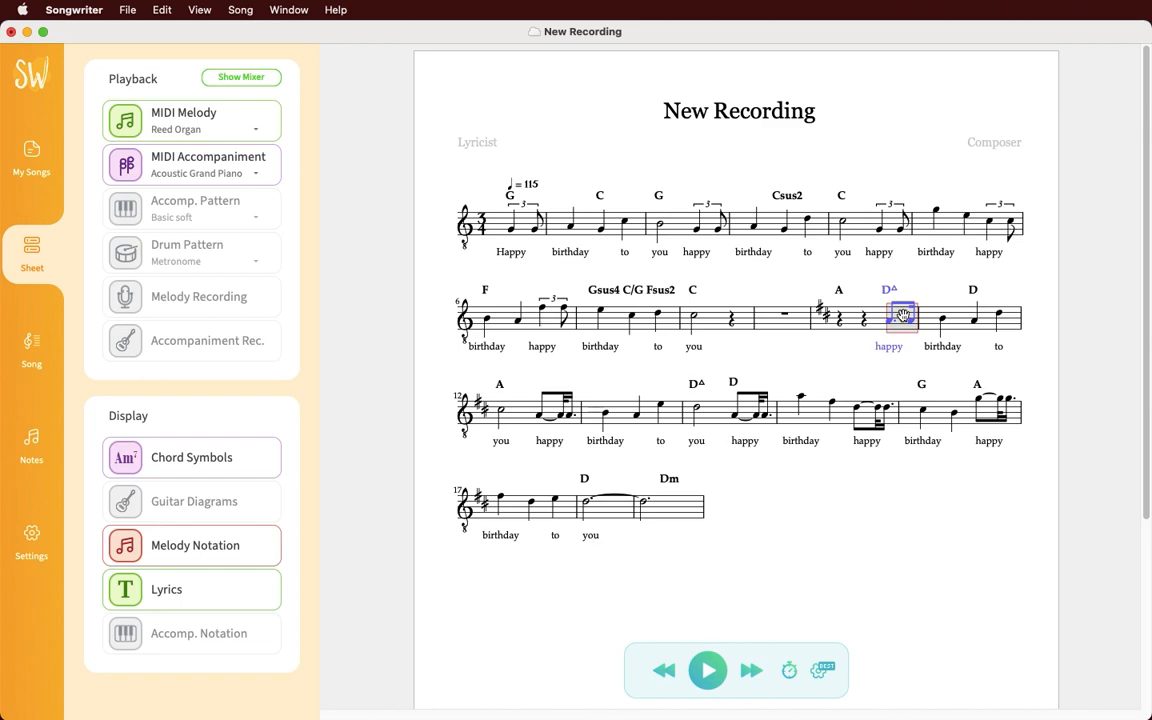
# Step: Apply the fourth (triplet) rhythm pattern to the selected 'happy' pickup in bar 10
pyautogui.click(46, 436)
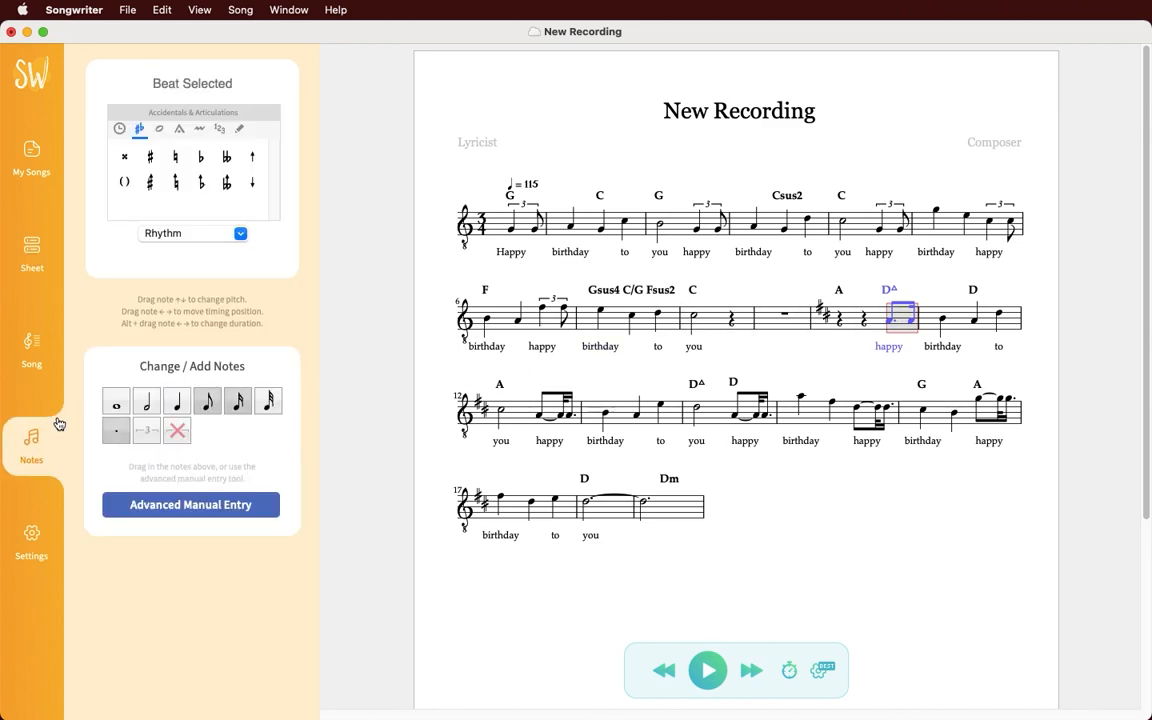
pyautogui.click(195, 234)
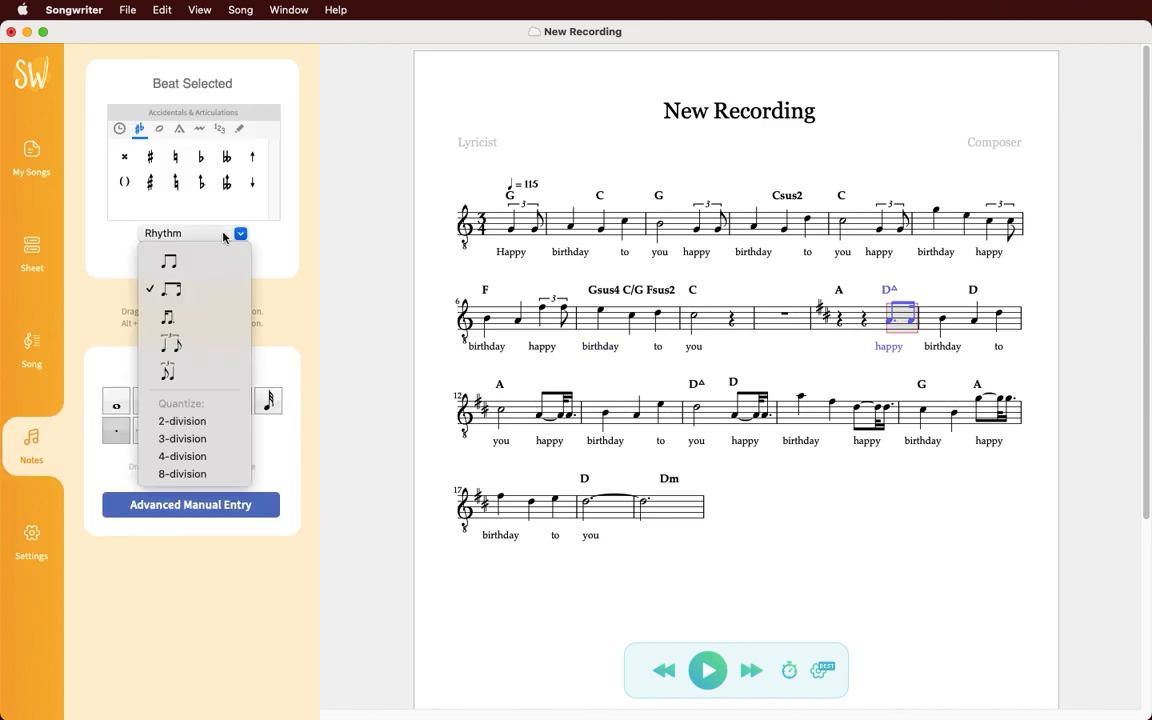
pyautogui.click(209, 342)
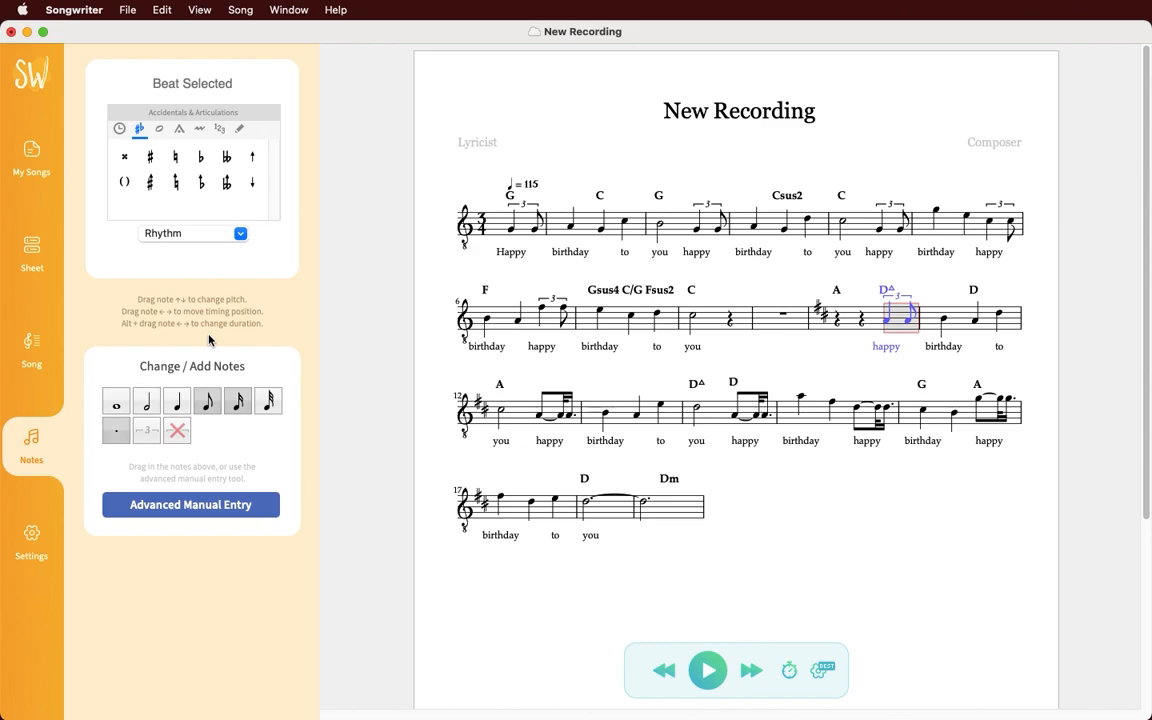
# Step: Quantize bars 12 through 16 to 2-division so their rhythms become plain eighths
pyautogui.moveTo(426, 386); pyautogui.dragTo(1034, 424)
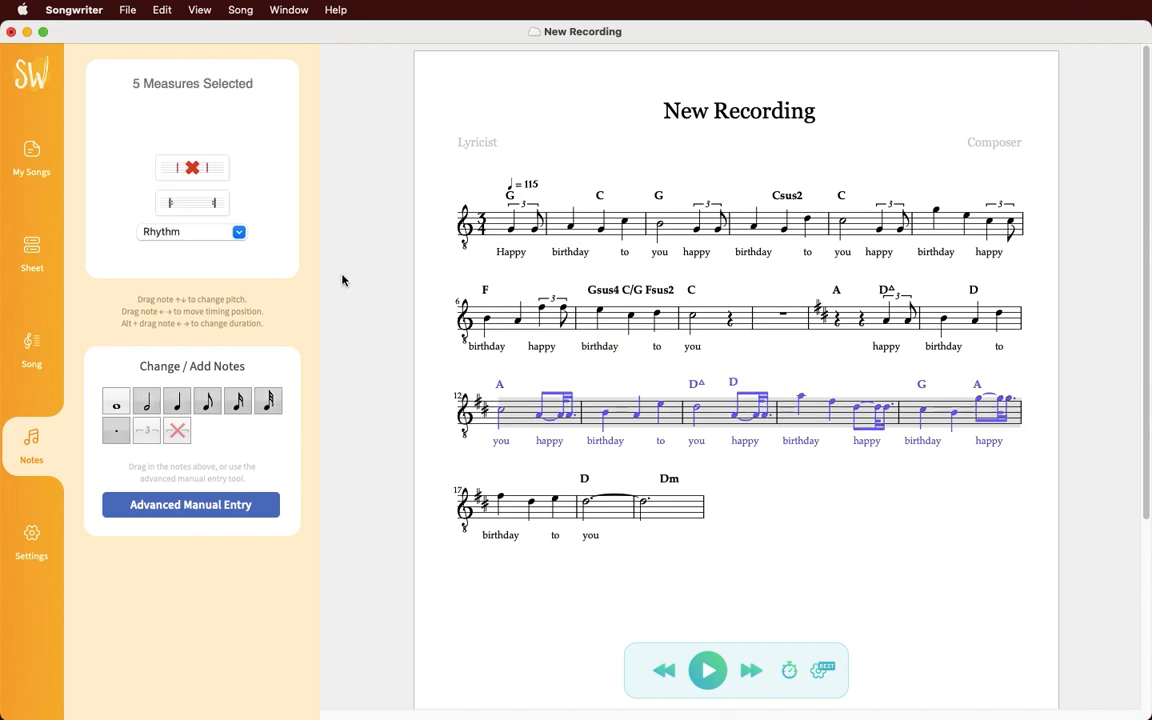
pyautogui.click(214, 243)
pyautogui.click(206, 266)
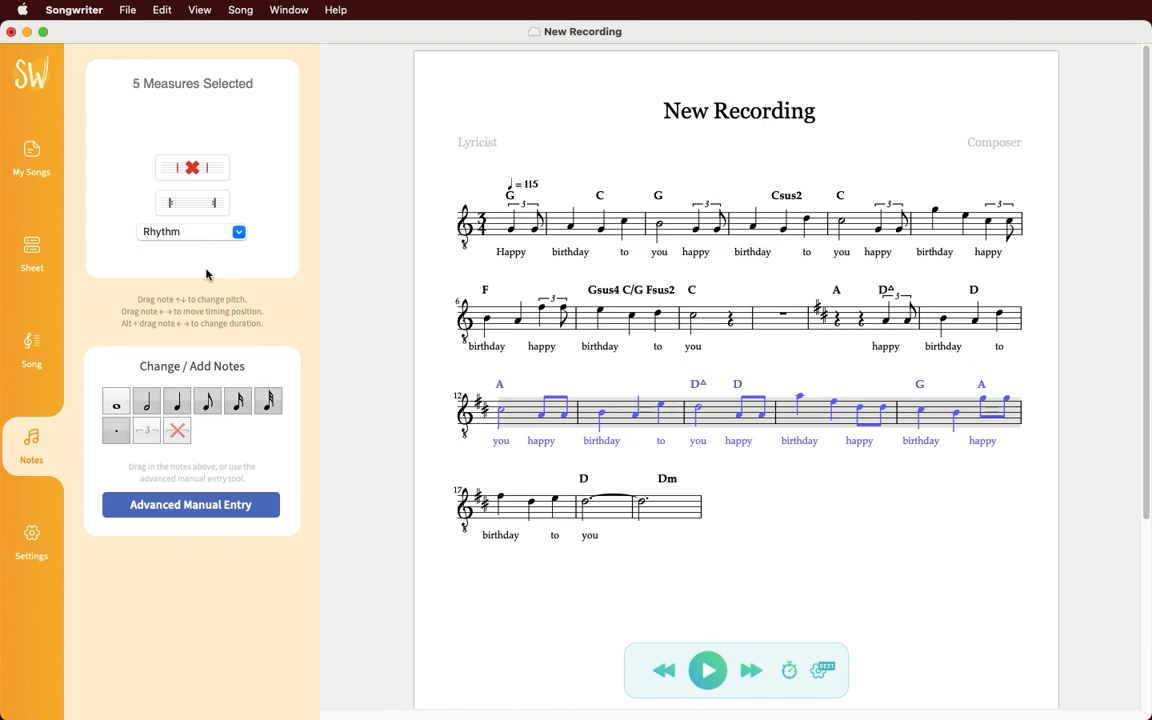
# Step: Tie the 'happy' eighth note in bar 14 onward and break its beam to the next eighth
pyautogui.click(753, 476)
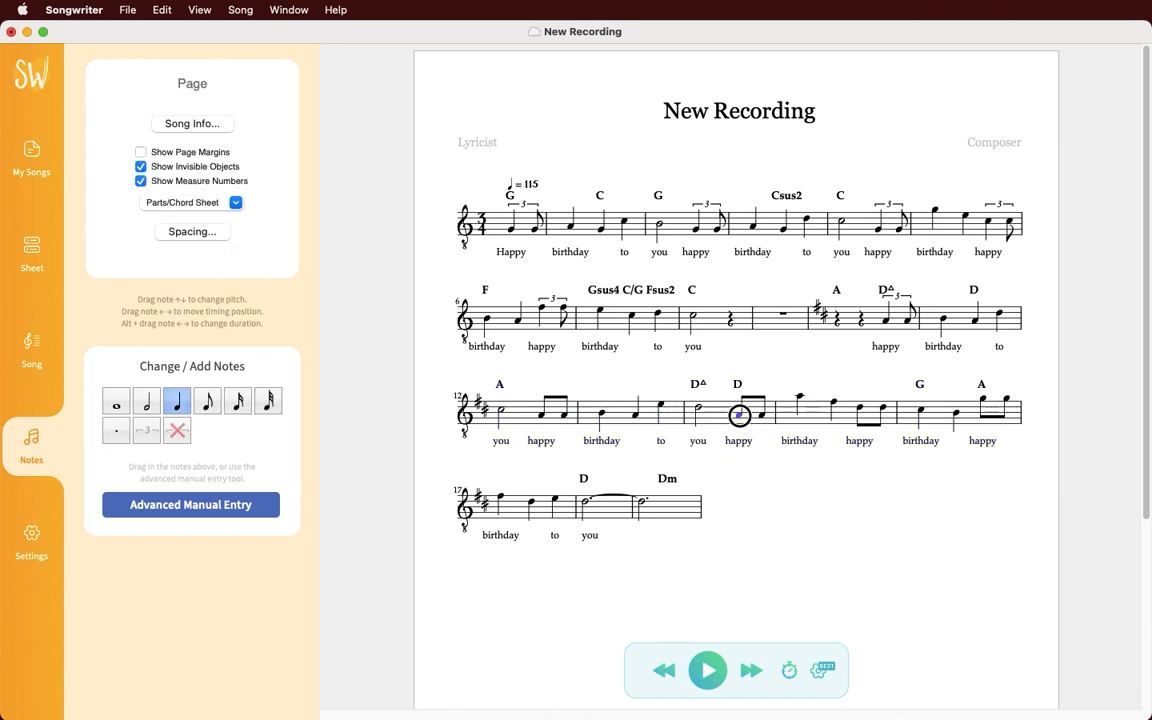
pyautogui.click(739, 414)
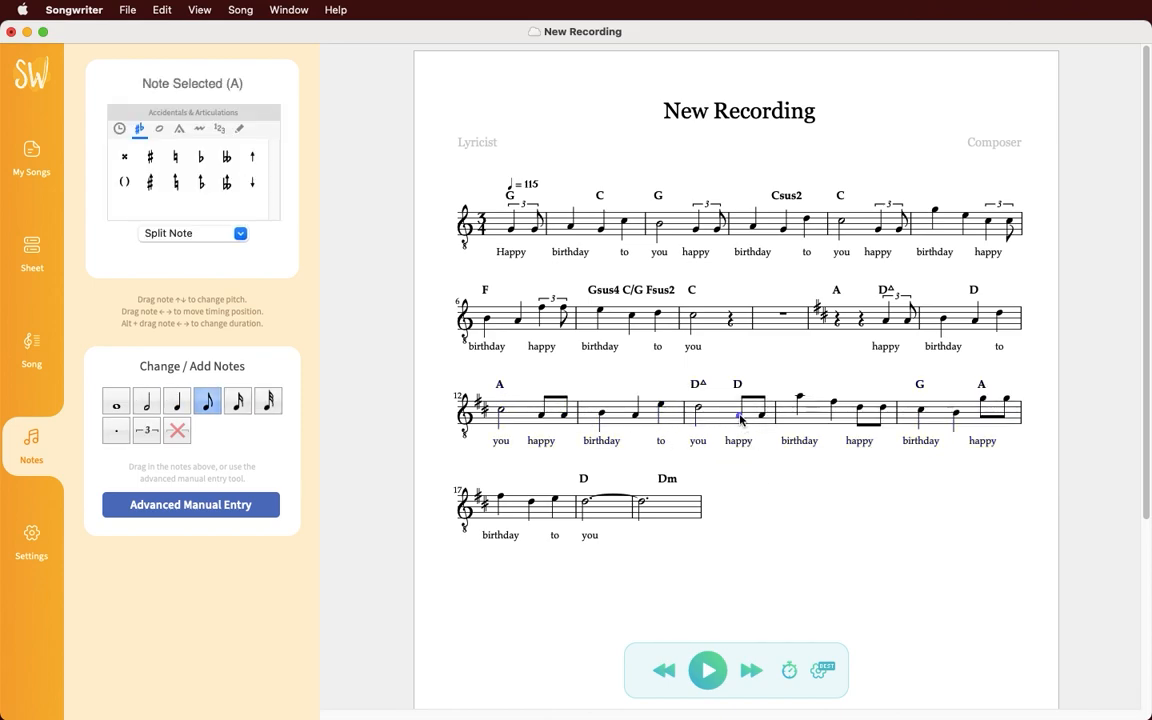
pyautogui.press('t')
pyautogui.press('t')
pyautogui.rightClick(751, 413)
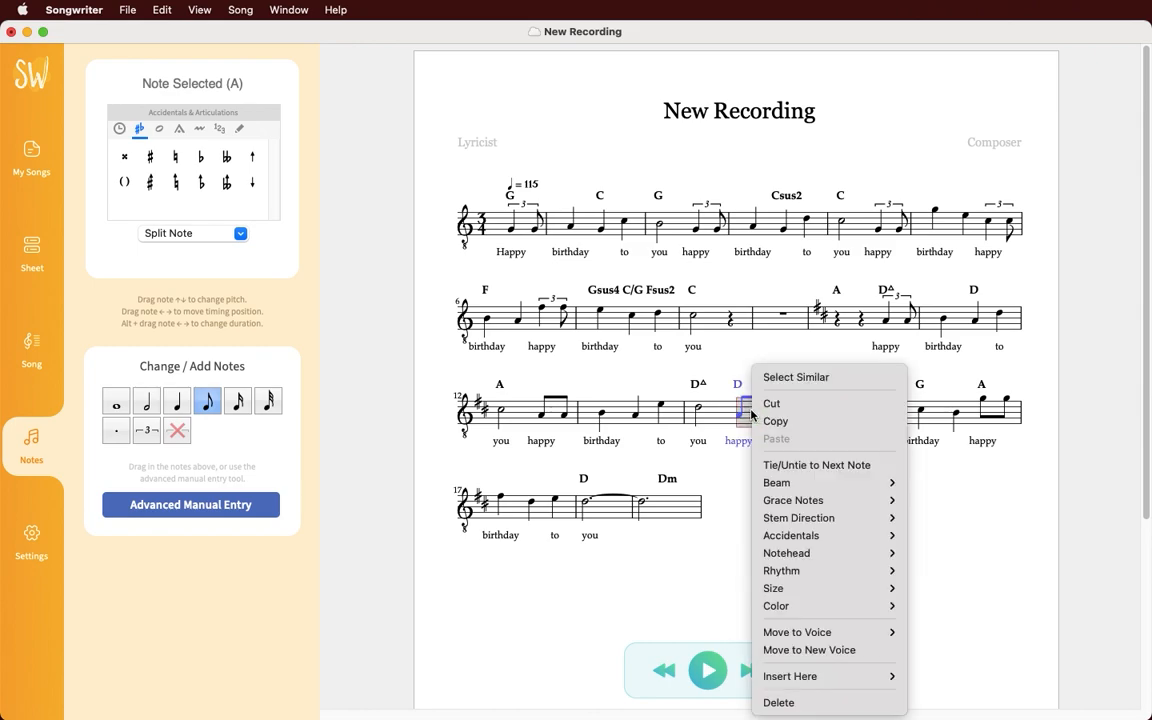
pyautogui.moveTo(812, 482)
pyautogui.click(927, 500)
pyautogui.click(841, 497)
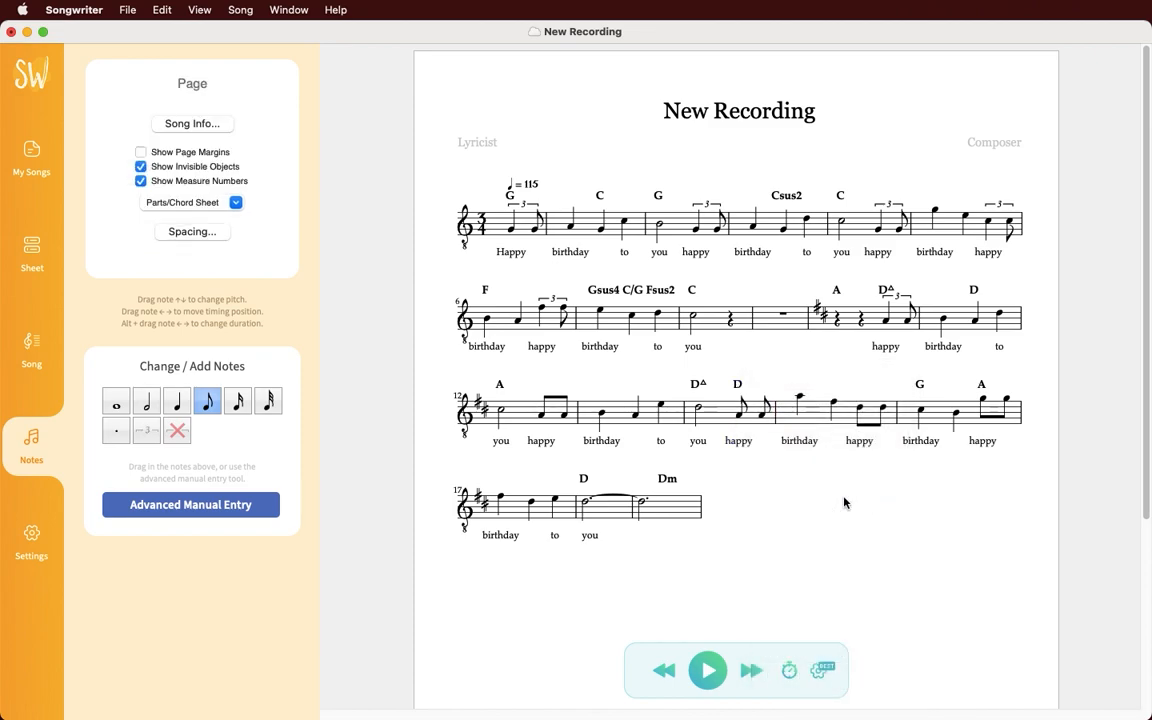
# Step: Turn measure 14's last eighth note into an eighth rest, undoing alternatives back to it
pyautogui.click(765, 410)
pyautogui.press('BackSpace')
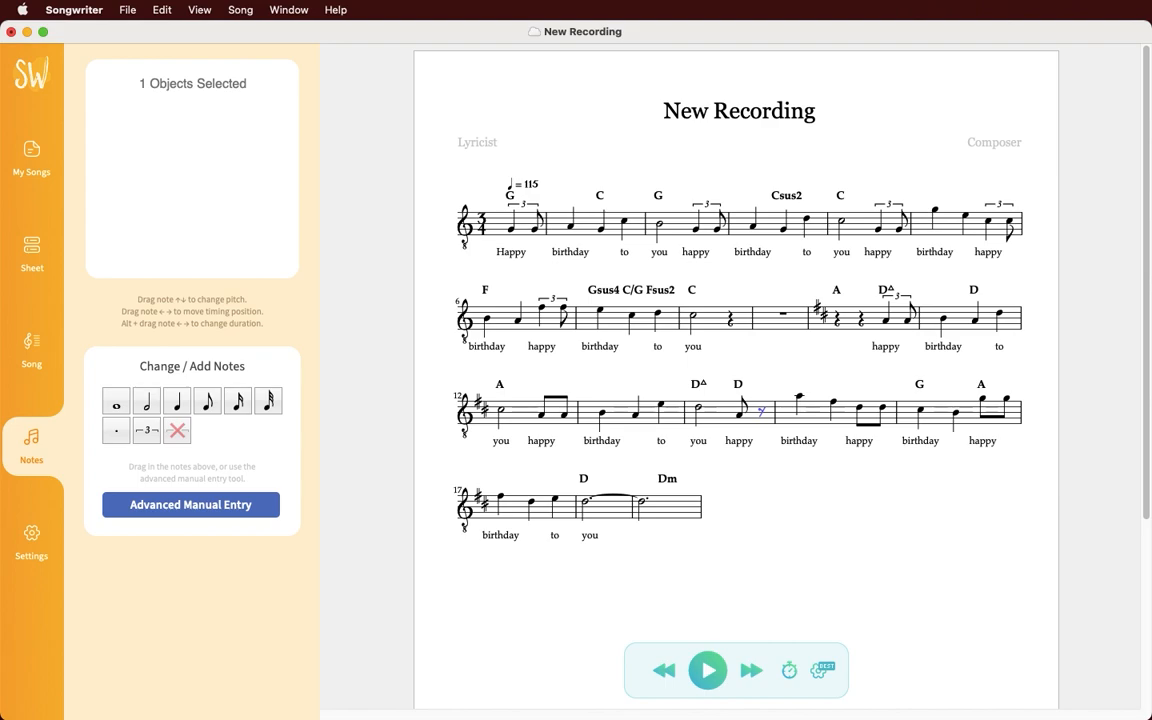
pyautogui.press('BackSpace')
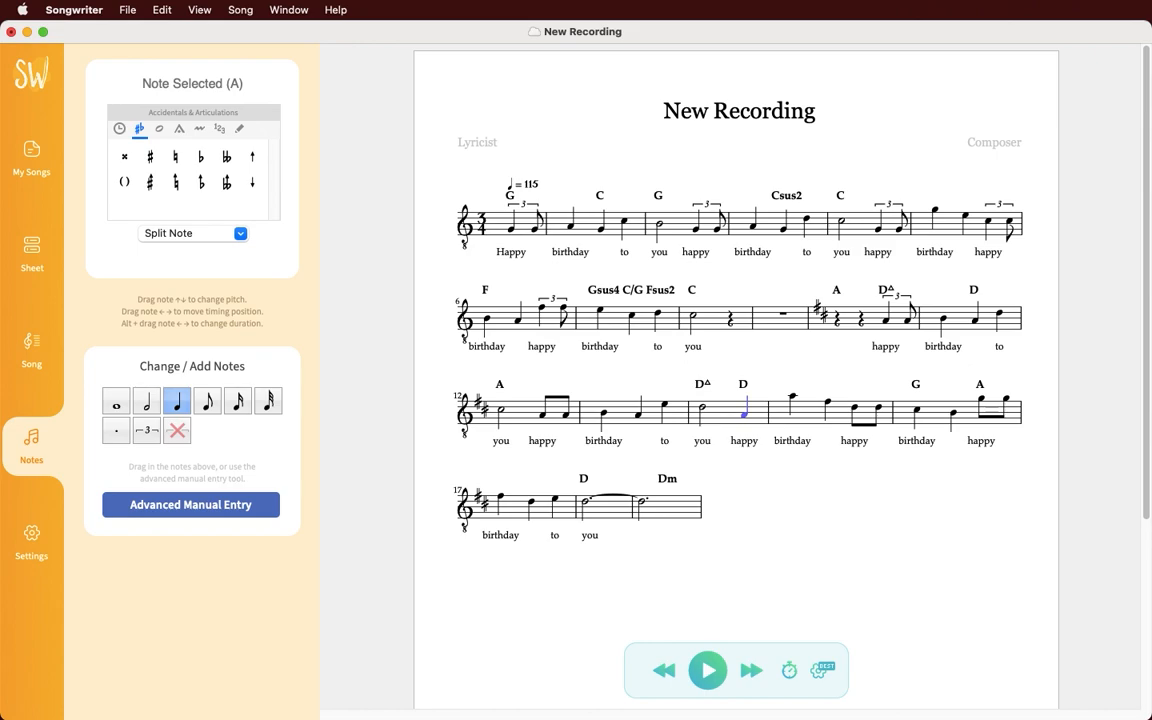
pyautogui.press('super+z')
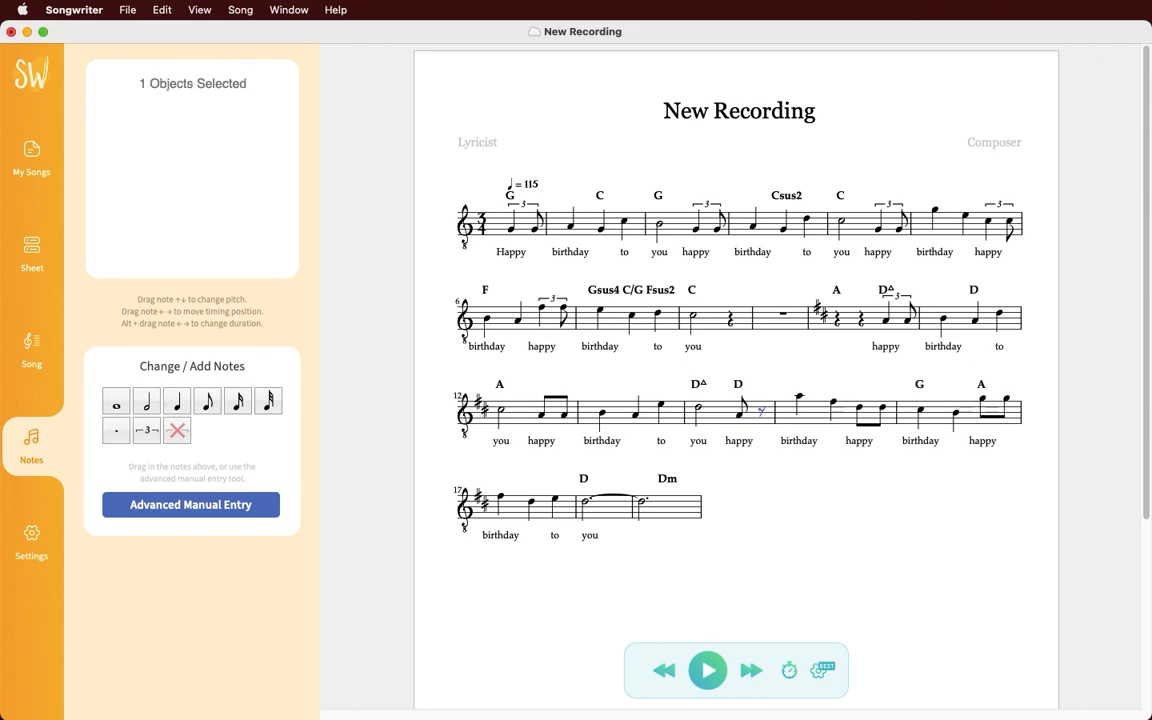
pyautogui.press('super+z')
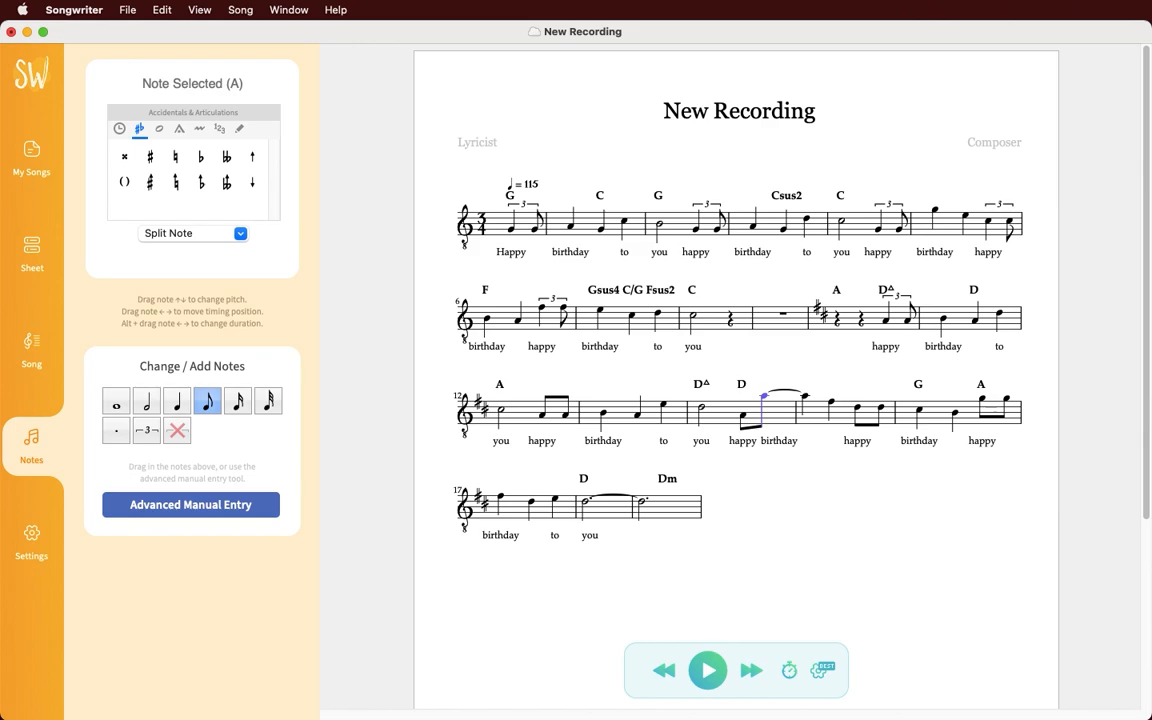
pyautogui.press('super+z')
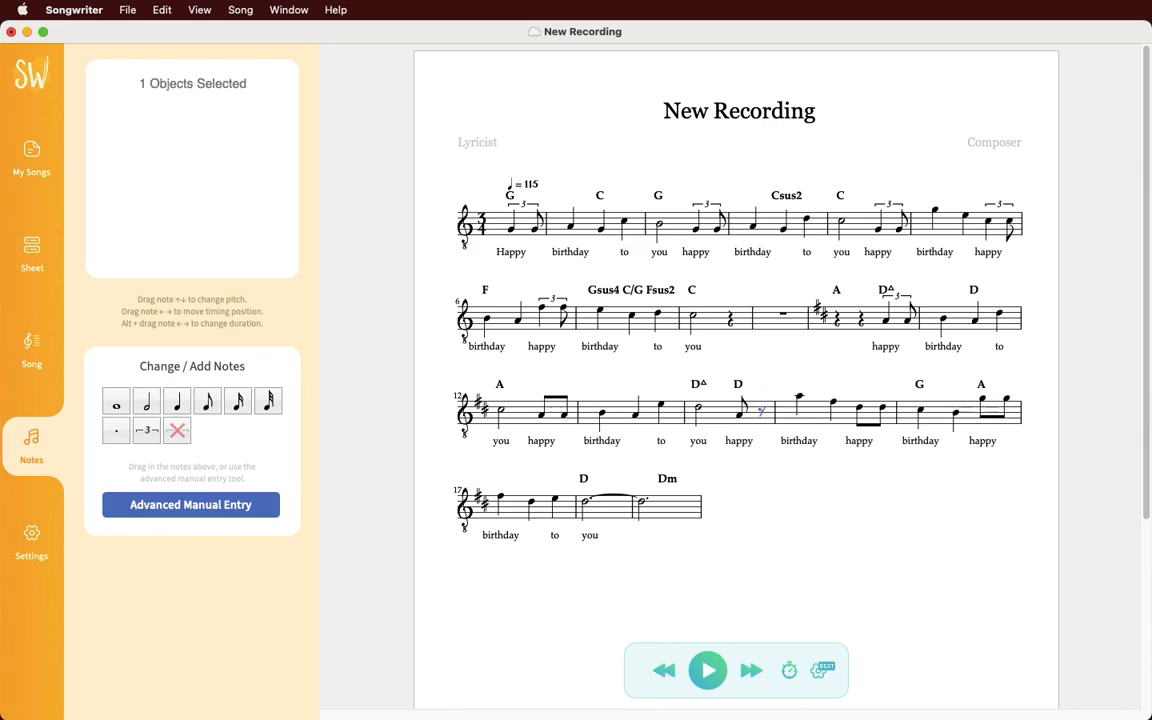
# Step: Split measure 14's half-note D into two quarter notes and drop a quarter note into measure 12
pyautogui.click(698, 407)
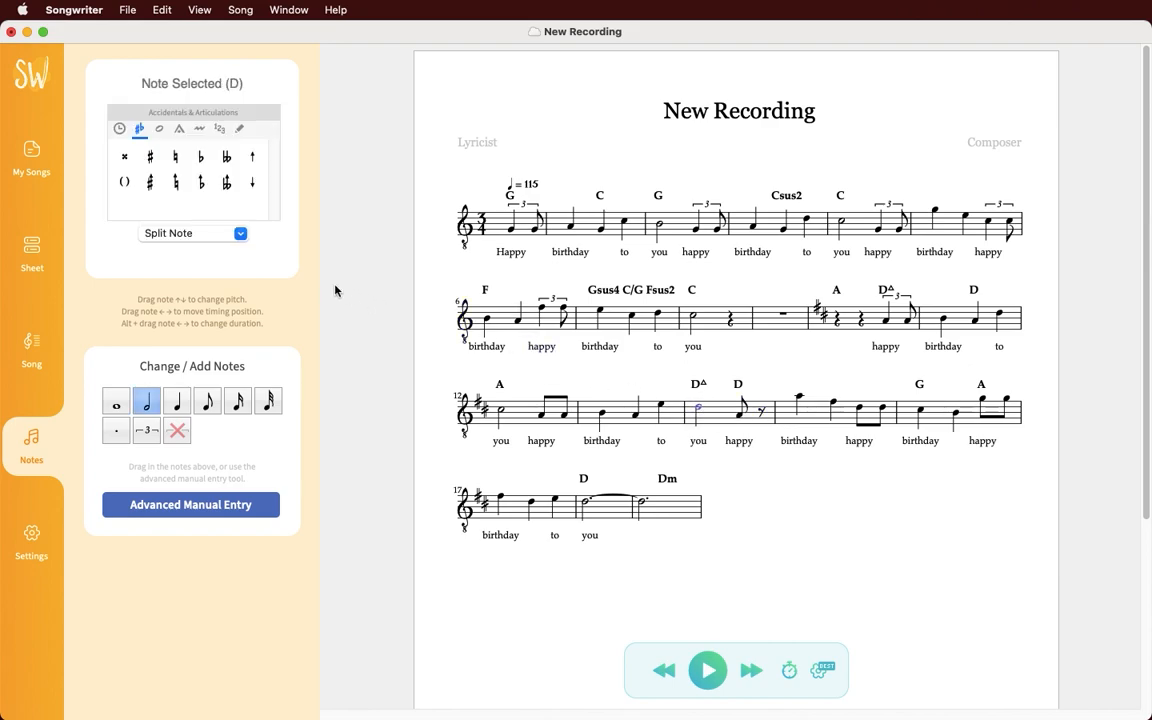
pyautogui.click(238, 234)
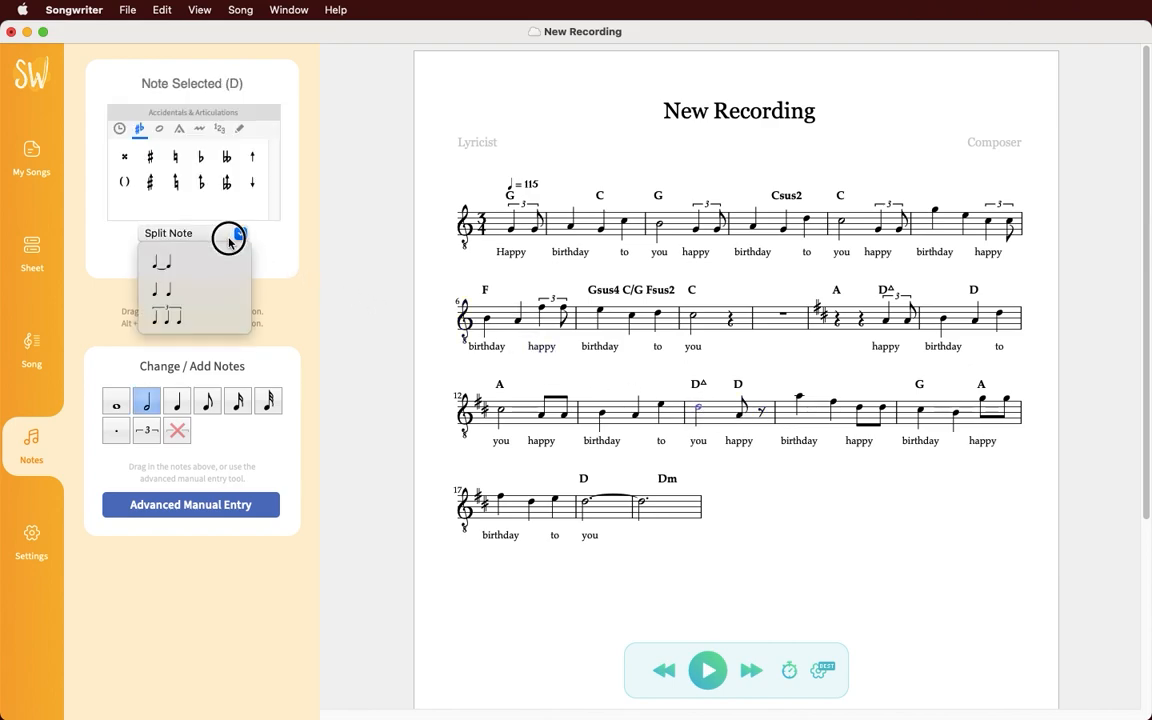
pyautogui.click(229, 293)
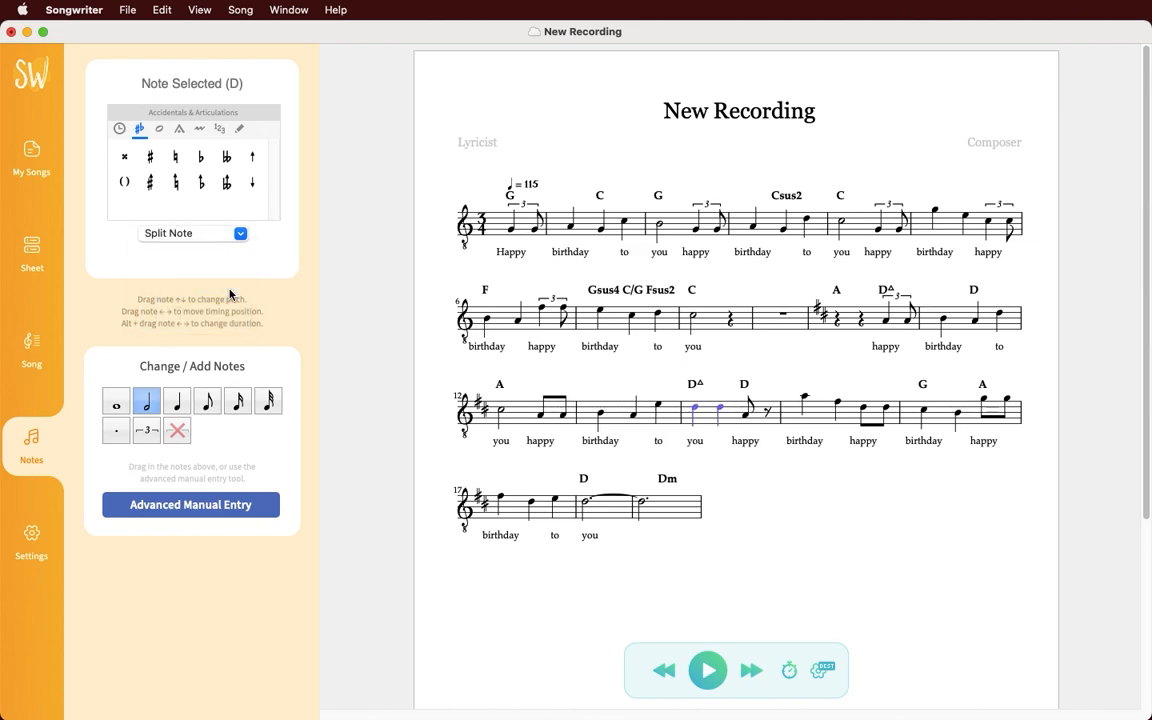
pyautogui.moveTo(177, 400); pyautogui.dragTo(524, 418)
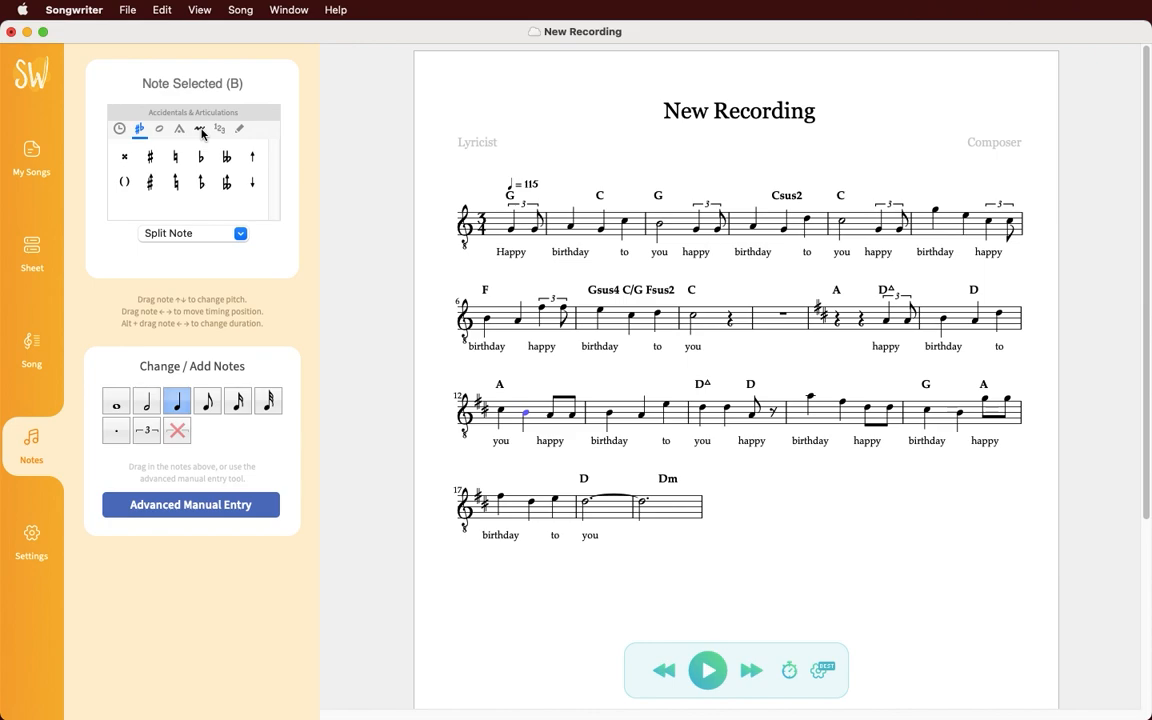
# Step: Browse the ornament and articulation palettes, then return to the sharps and flats set
pyautogui.click(201, 133)
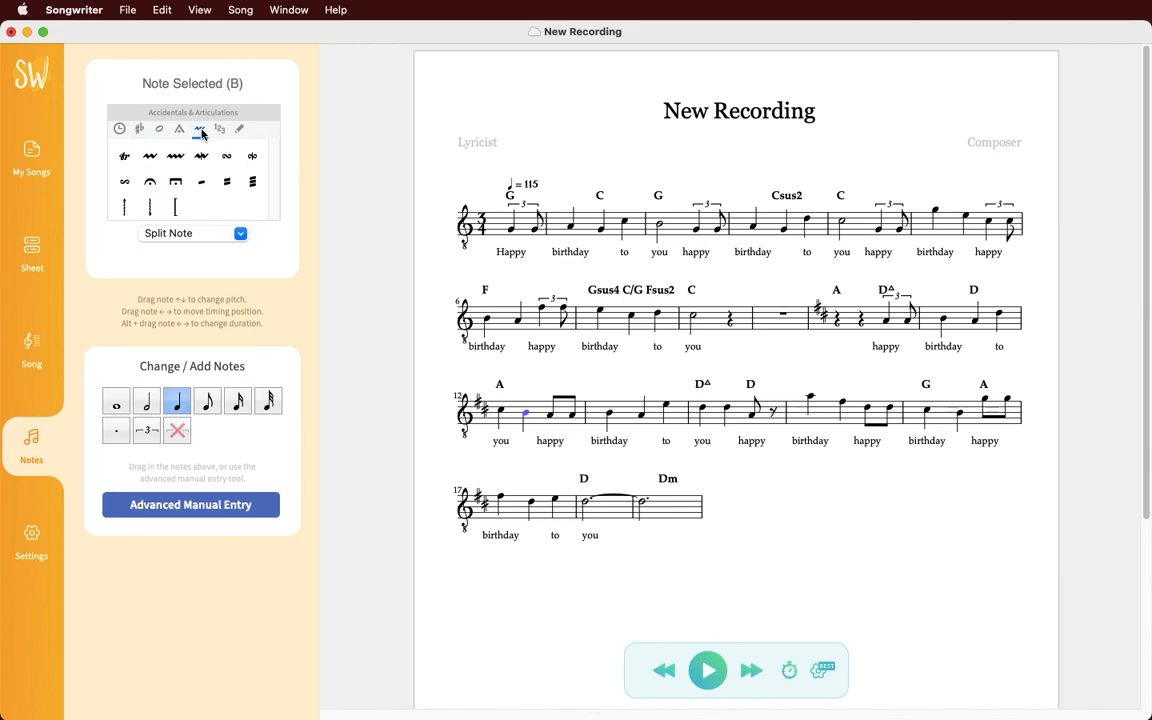
pyautogui.click(182, 131)
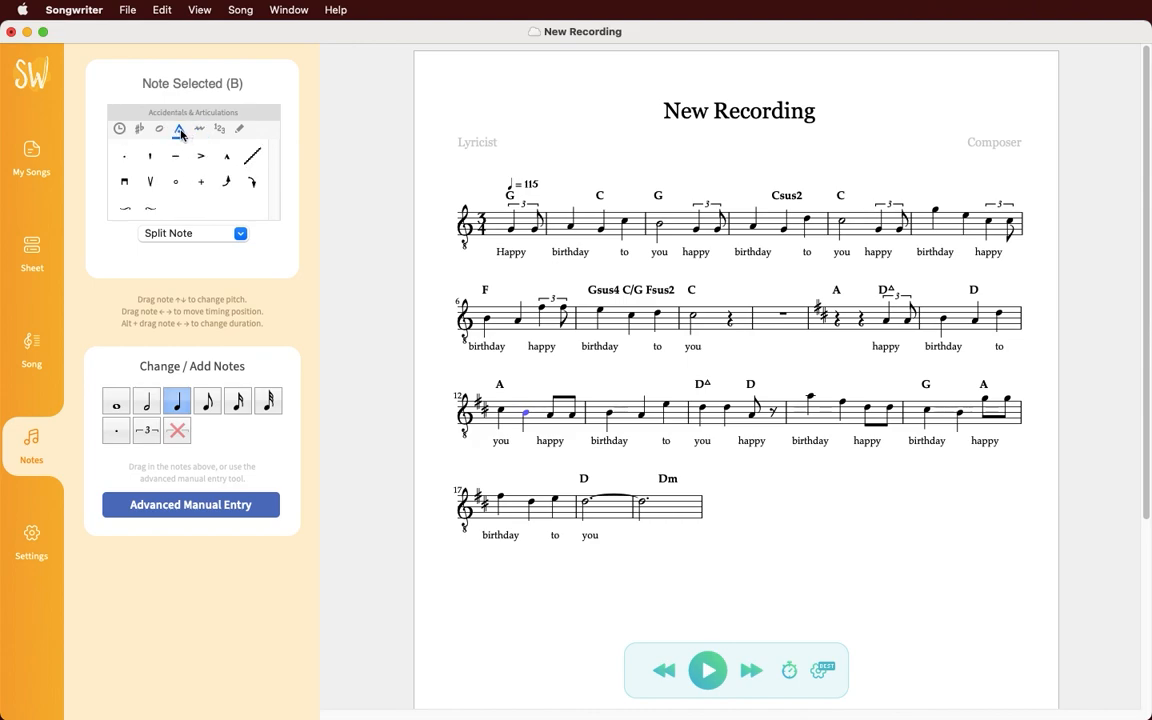
pyautogui.click(140, 131)
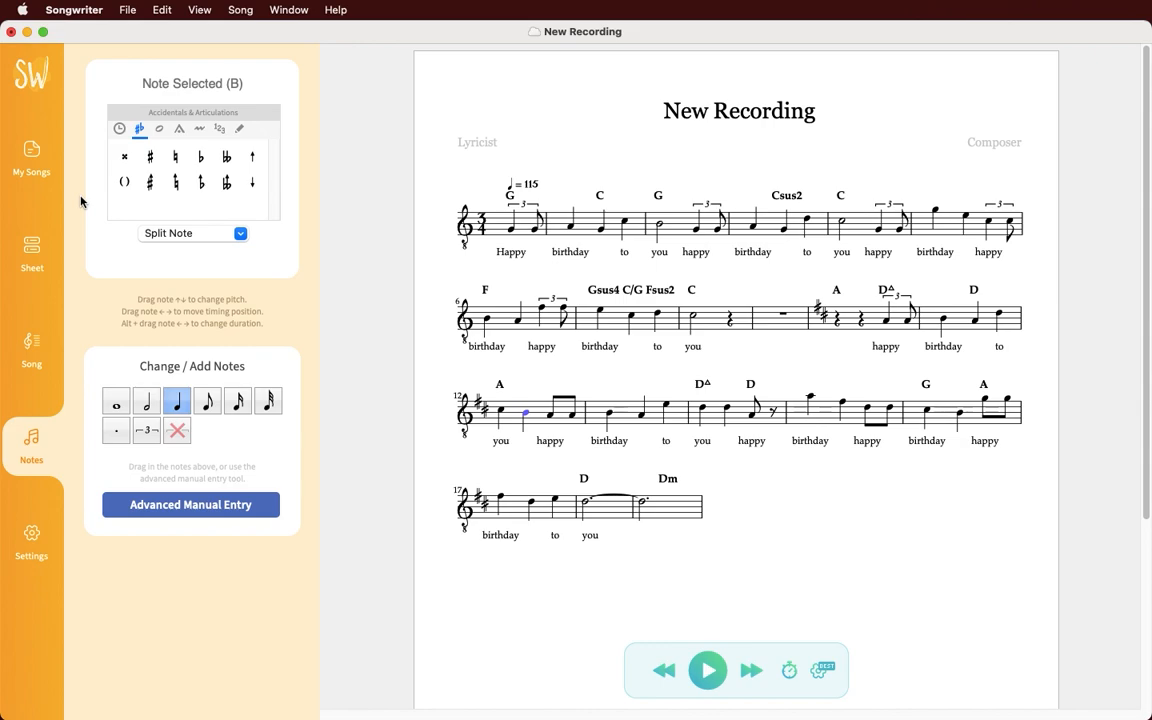
# Step: Color the two beamed eighth notes in measure 12 red via the context menu
pyautogui.rightClick(559, 409)
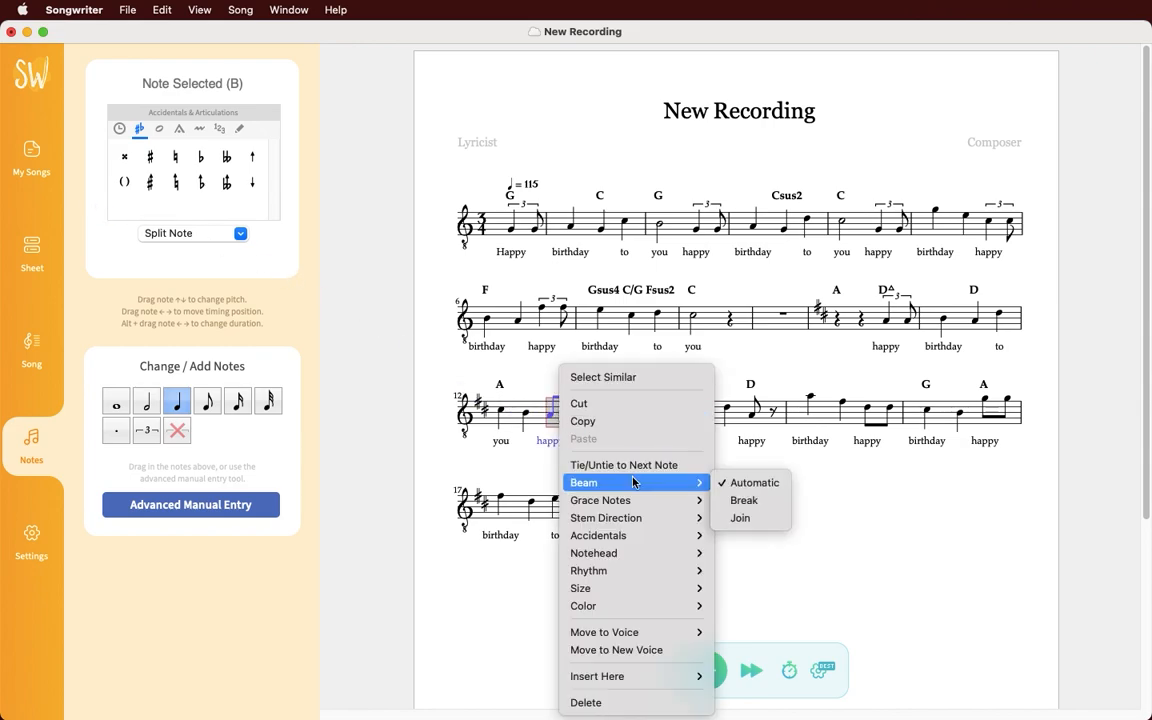
pyautogui.moveTo(634, 504)
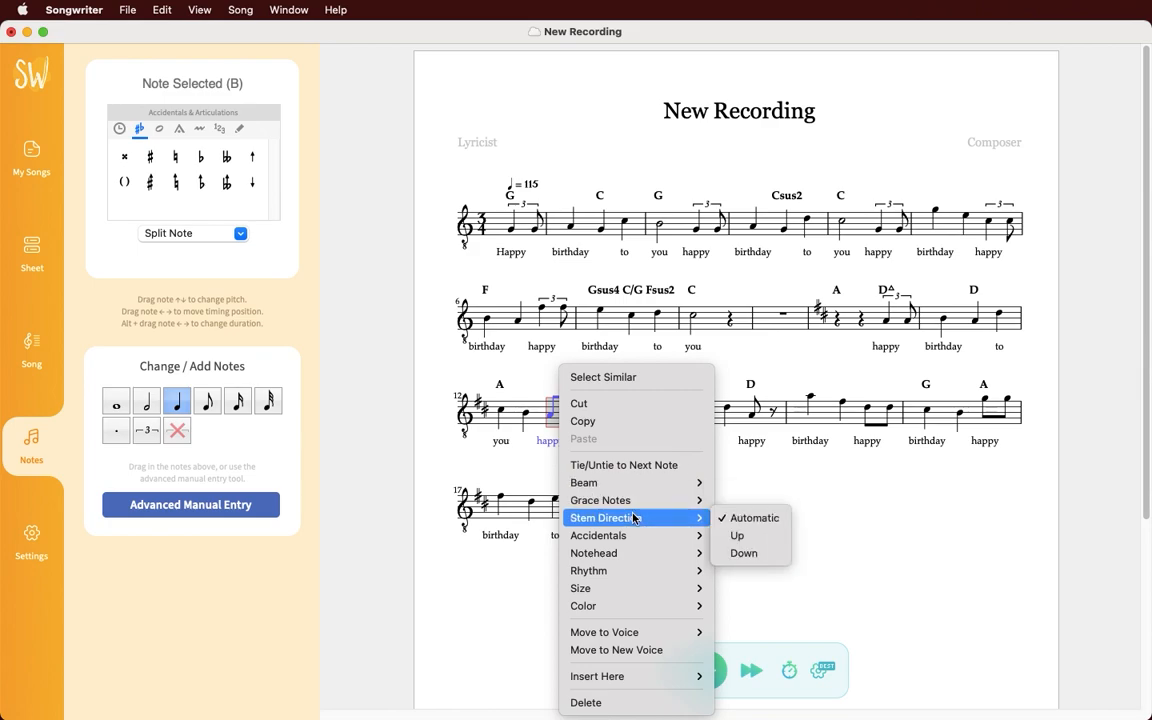
pyautogui.moveTo(633, 540)
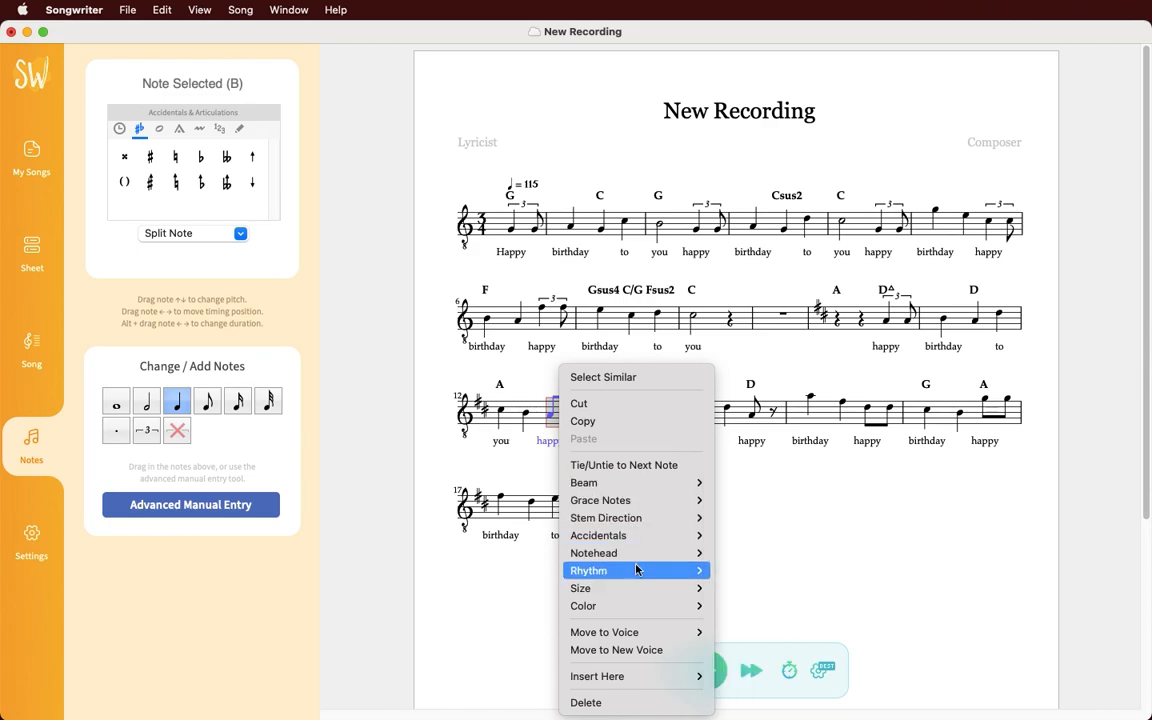
pyautogui.moveTo(637, 607)
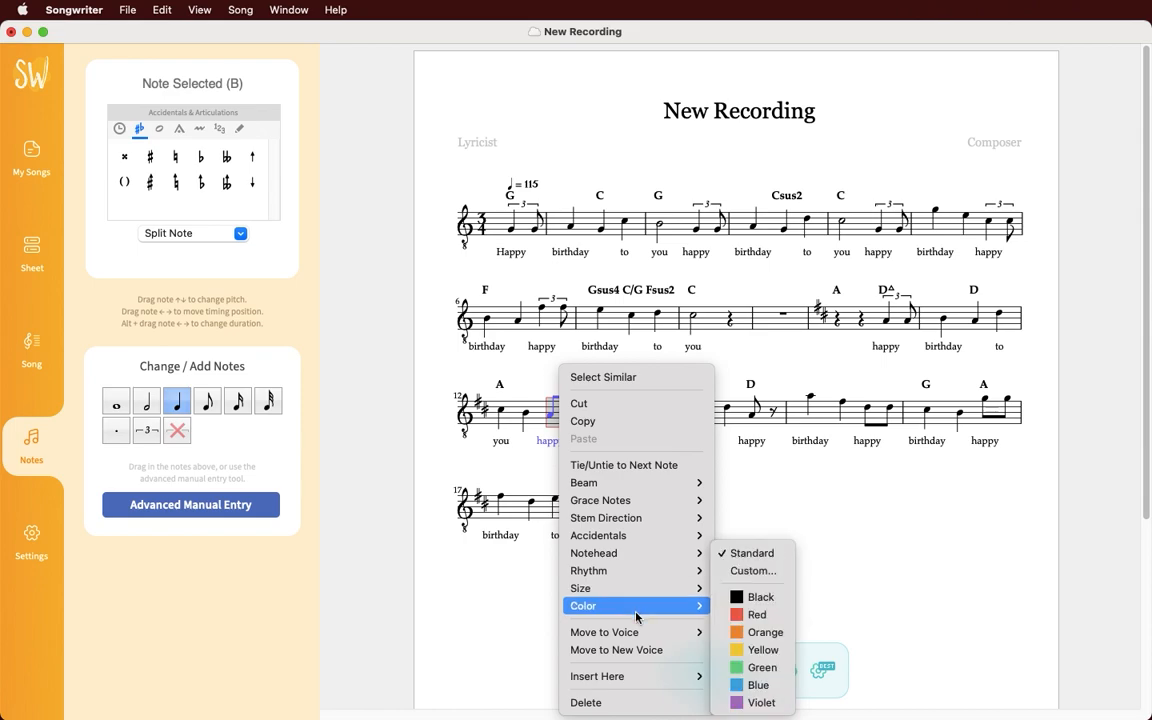
pyautogui.click(752, 615)
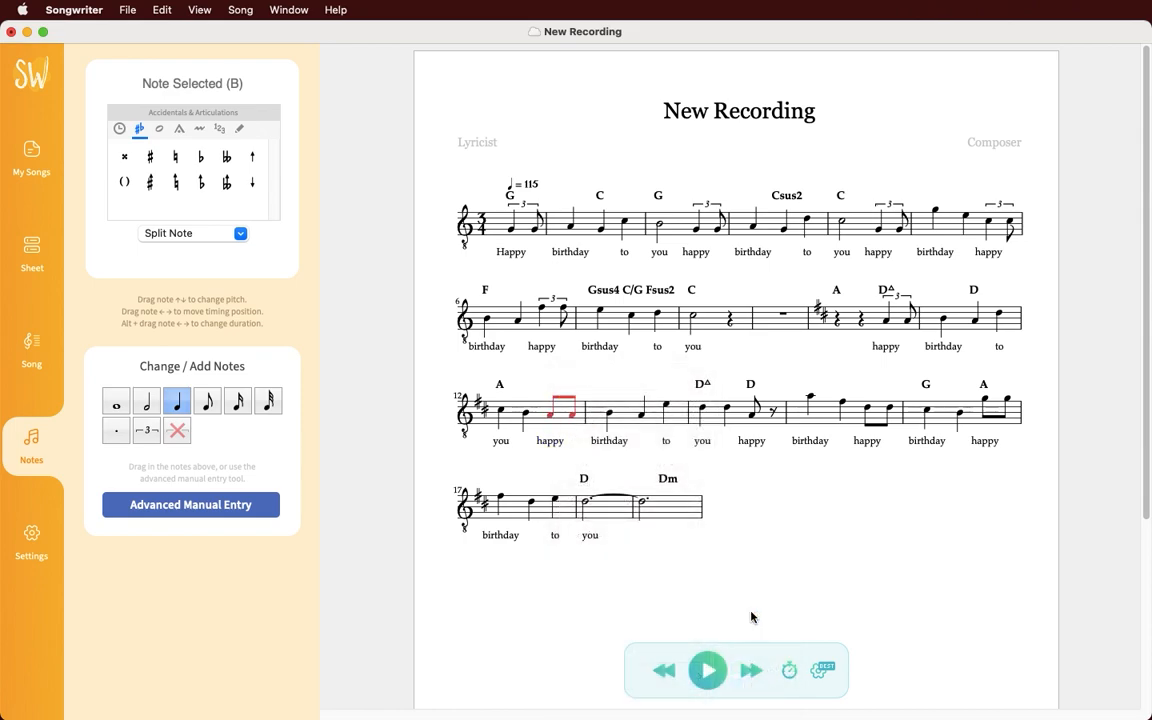